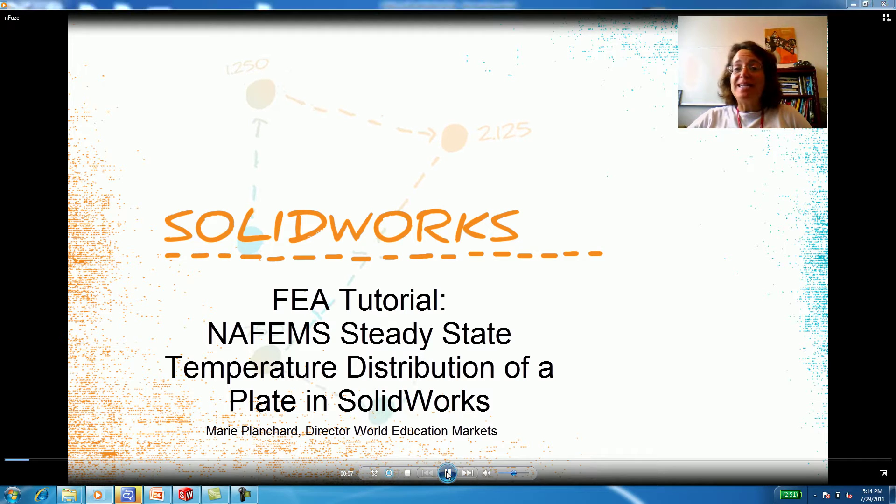
# Play the nFuze tutorial intro, pausing twice, until the SolidWorks plate model preview appears.
pyautogui.click(448, 473)
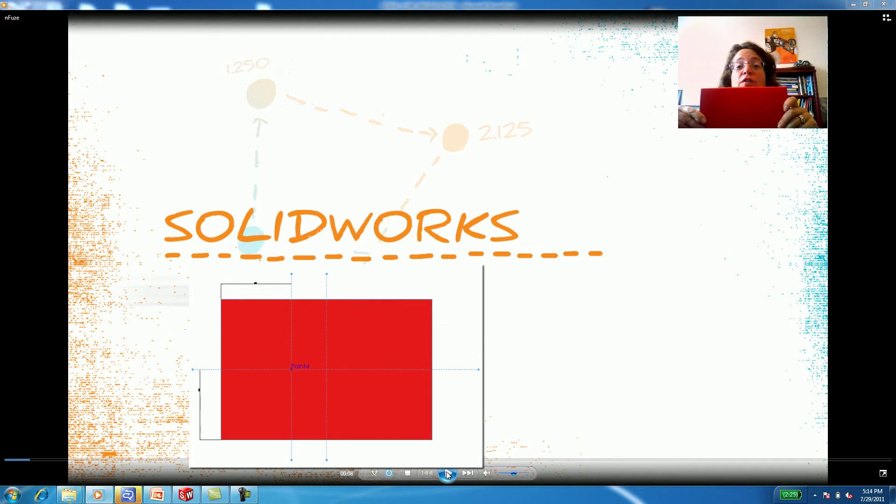
pyautogui.click(447, 474)
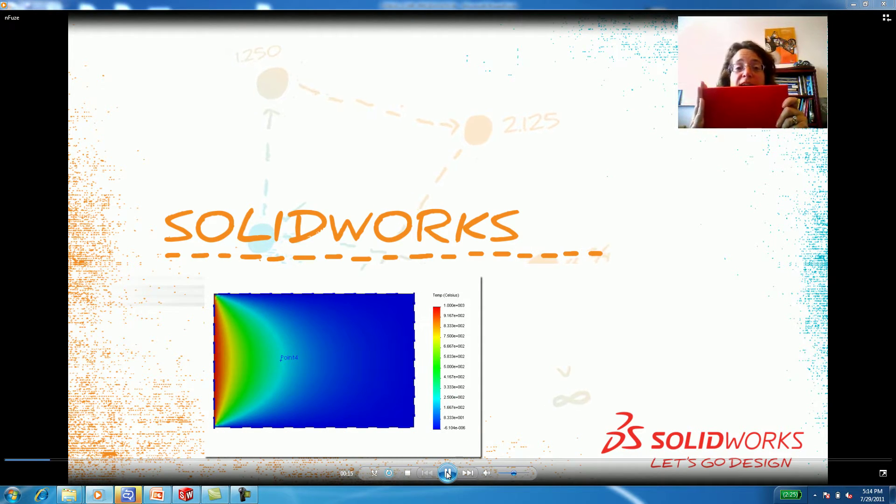
pyautogui.click(447, 474)
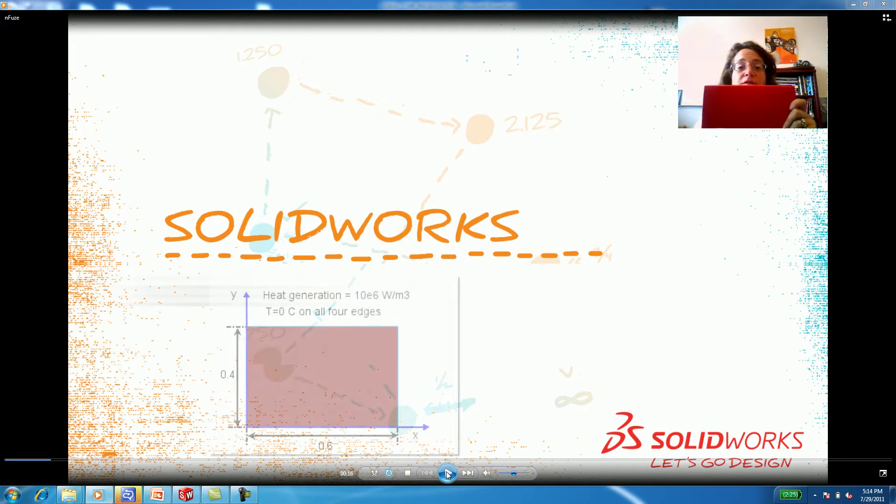
pyautogui.click(448, 474)
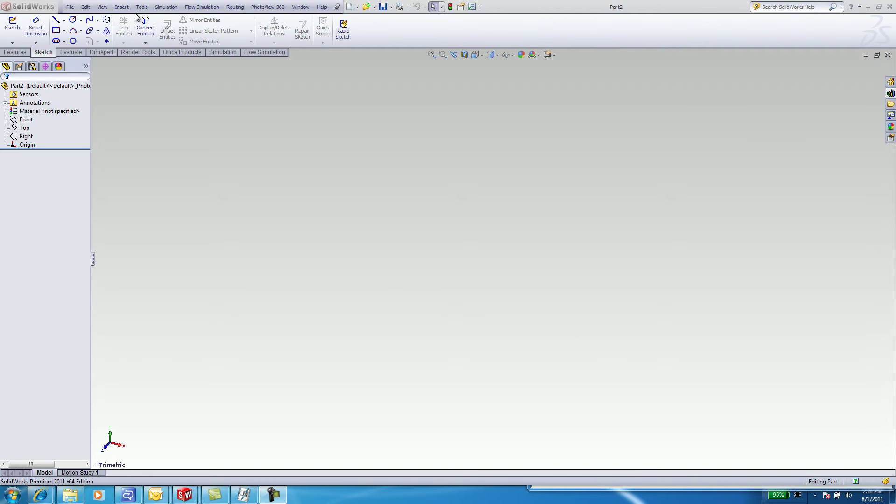
# Enable the SolidWorks Simulation add-in from Tools > Add-Ins.
pyautogui.click(141, 7)
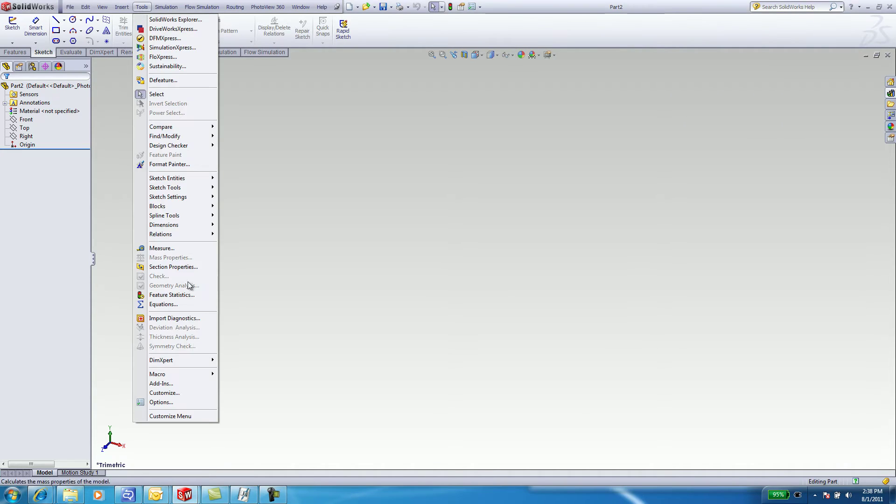
pyautogui.click(162, 385)
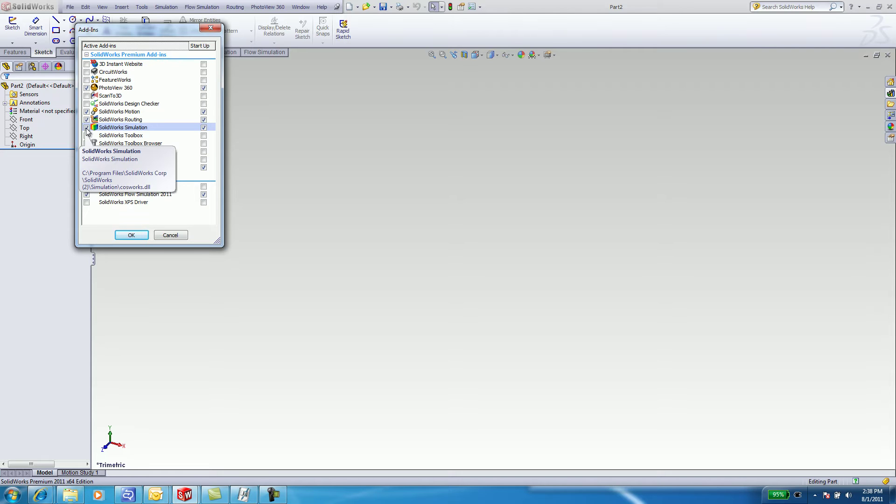
pyautogui.click(132, 236)
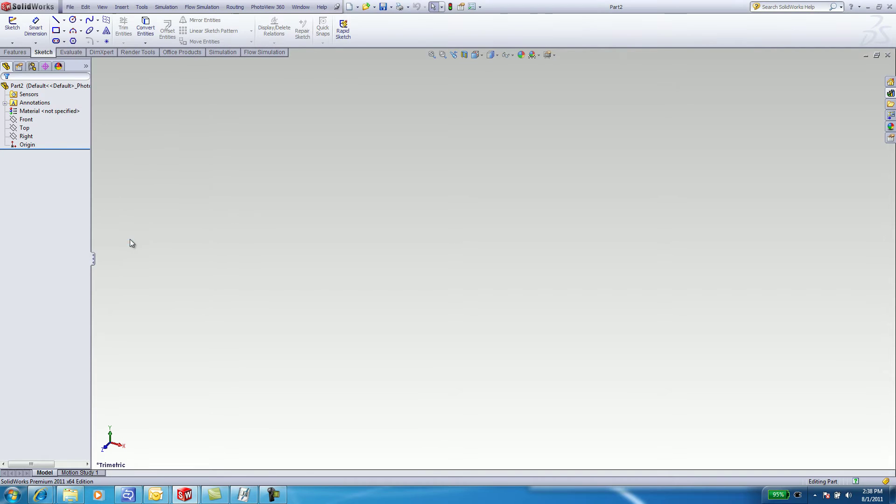
# Open Help > SolidWorks Simulation > Validation > NAFEMS Benchmarks beside the empty part.
pyautogui.rightClick(321, 7)
pyautogui.click(322, 8)
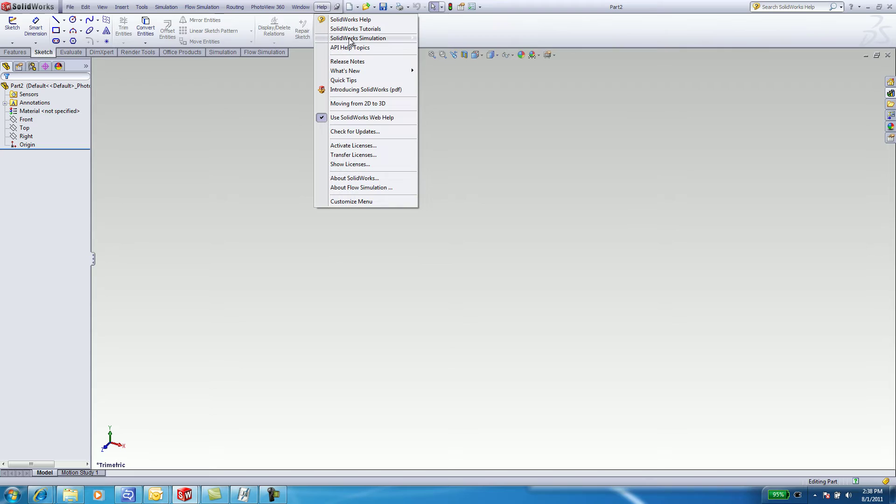
pyautogui.moveTo(350, 40)
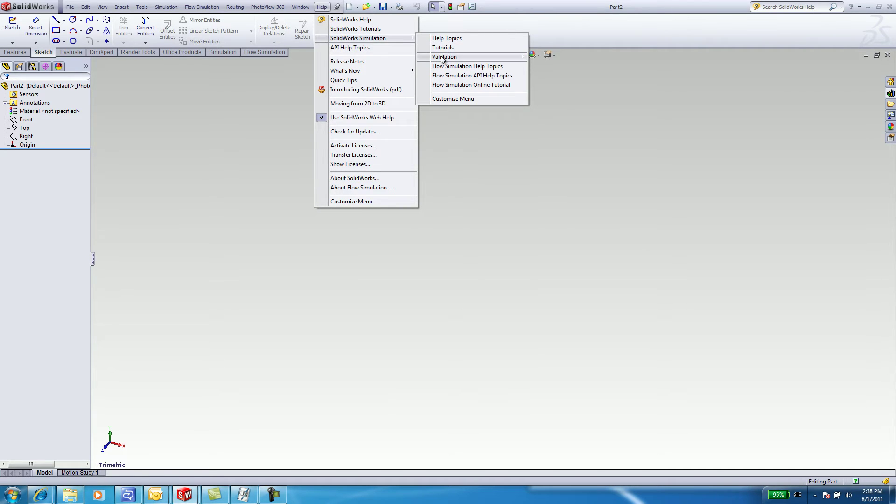
pyautogui.moveTo(441, 58)
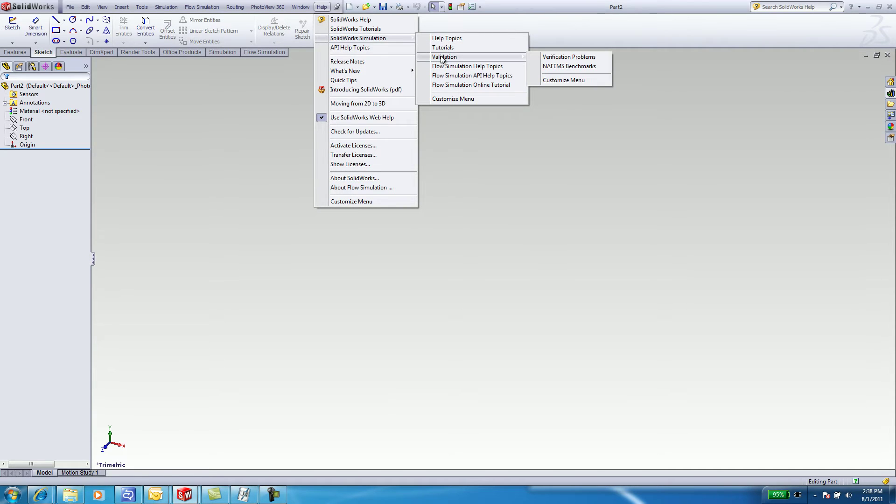
pyautogui.click(555, 66)
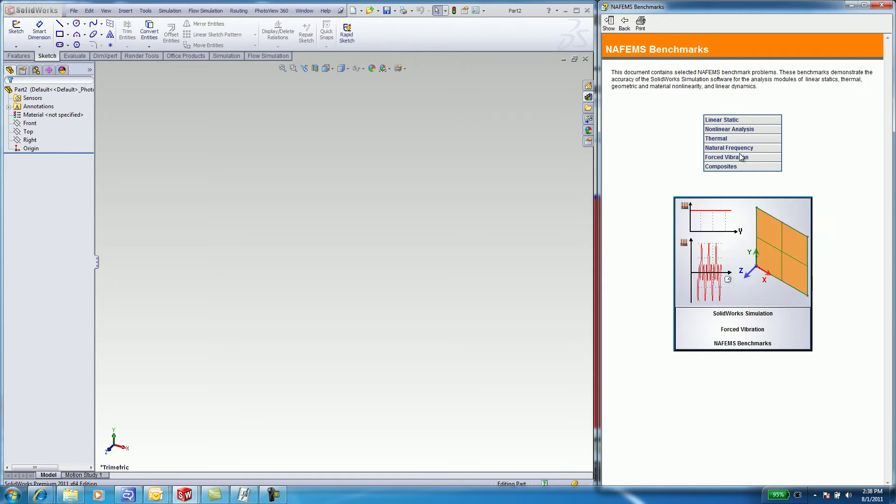
# From Thermal > Steady State Temperature Distribution in a Plate, open the NAFEMS_Thermal_Test9 part.
pyautogui.click(717, 143)
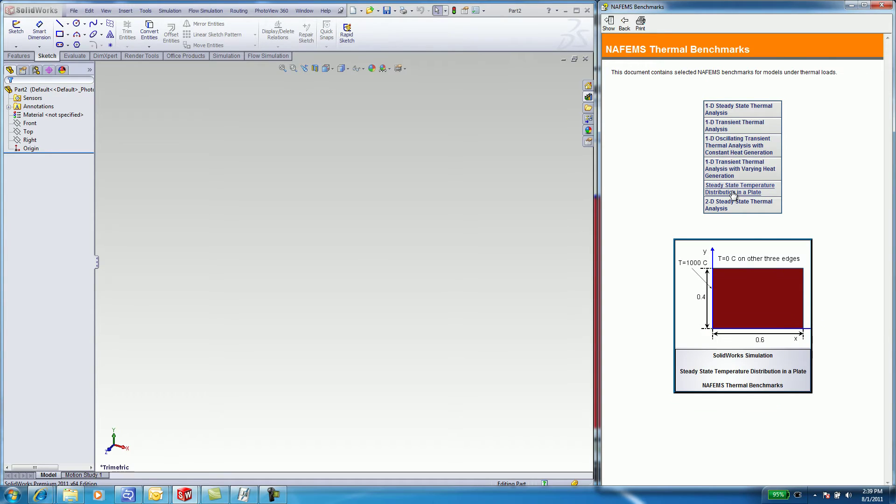
pyautogui.click(734, 193)
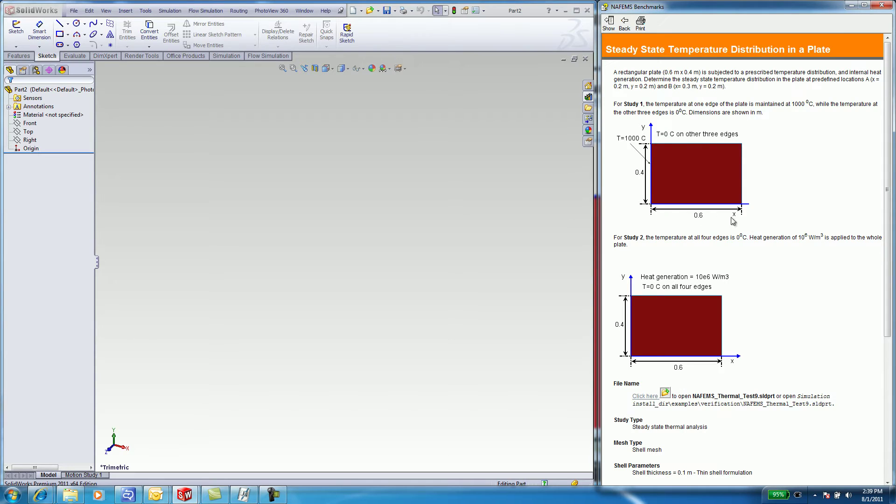
pyautogui.scroll(-3, 782, 242)
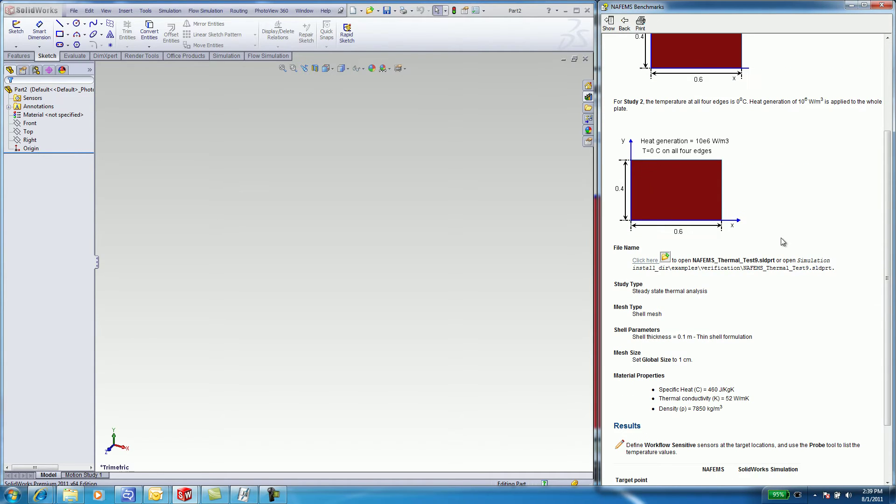
pyautogui.click(650, 263)
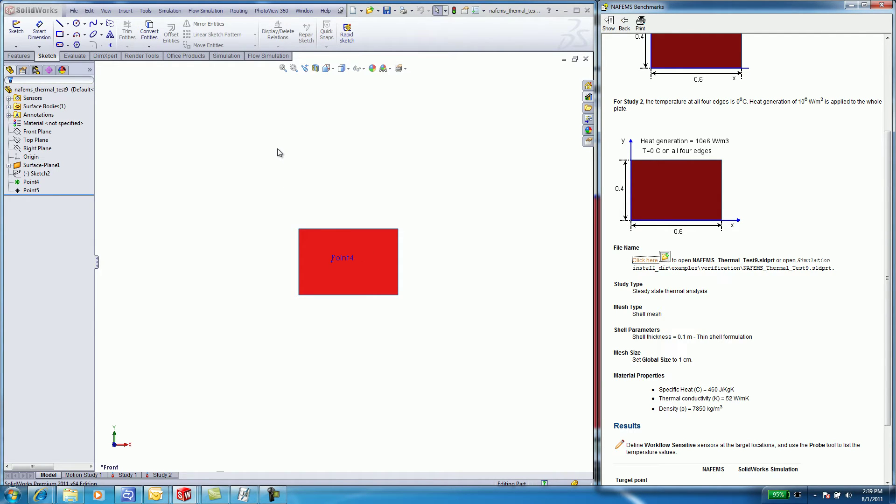
# Zoom to fit the plate and check that the document units are IPS (inches).
pyautogui.press('f')
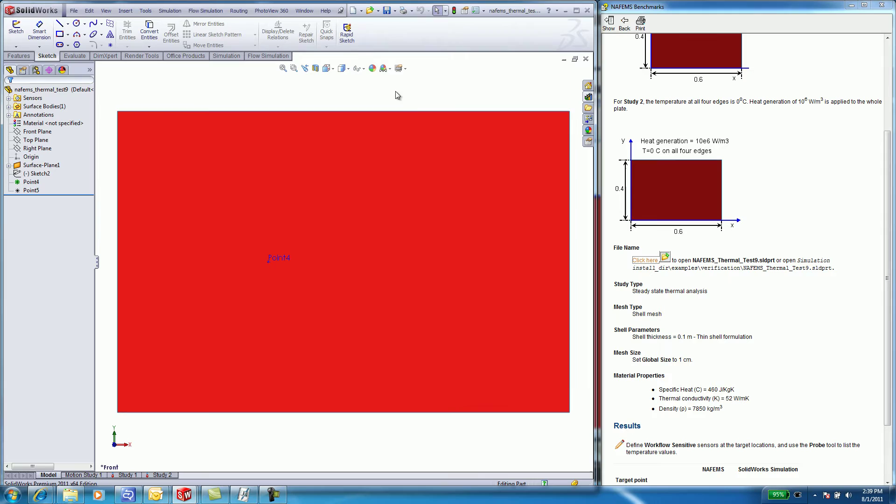
pyautogui.click(477, 11)
pyautogui.click(124, 24)
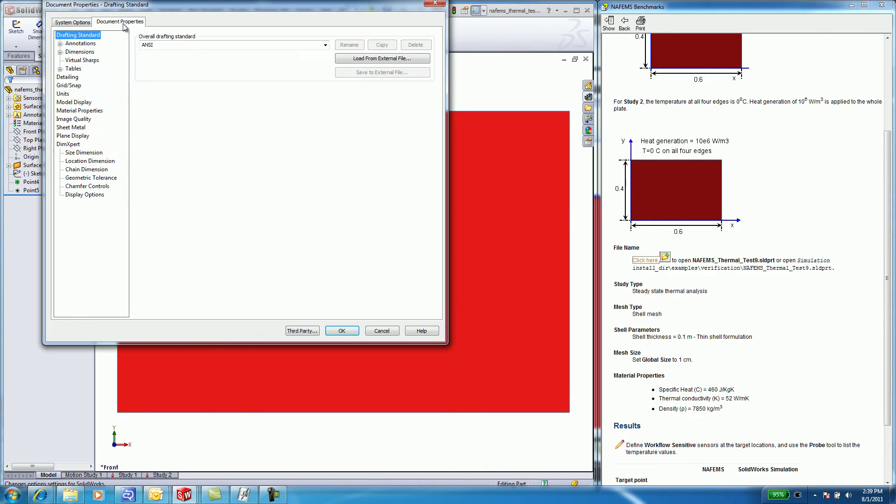
pyautogui.click(63, 95)
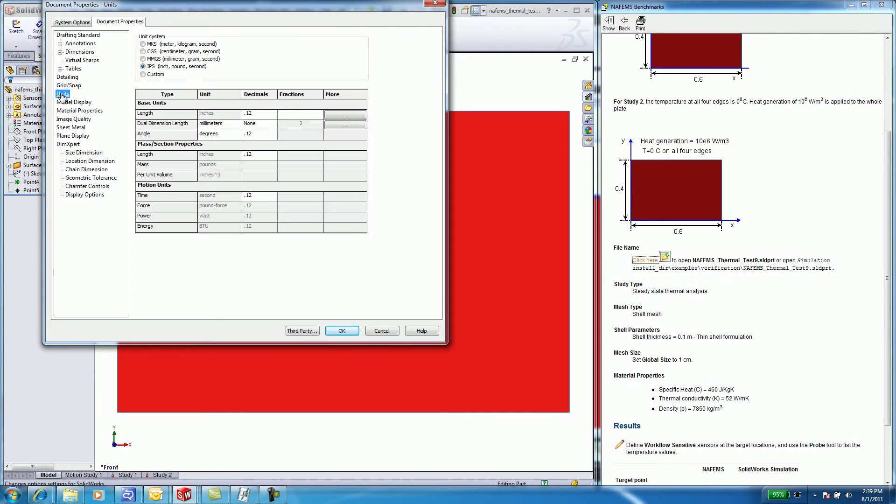
pyautogui.click(342, 330)
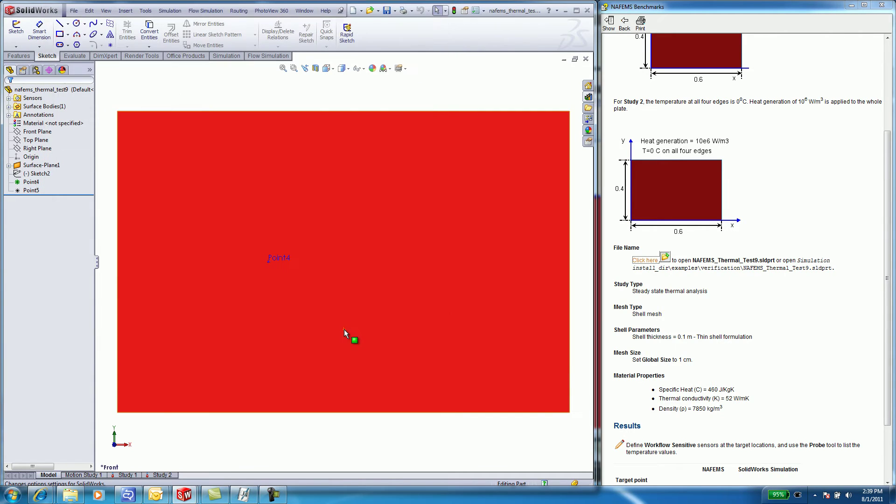
# Edit the plate's top-edge width dimension D1 and keep it at 600.00mm.
pyautogui.click(340, 327)
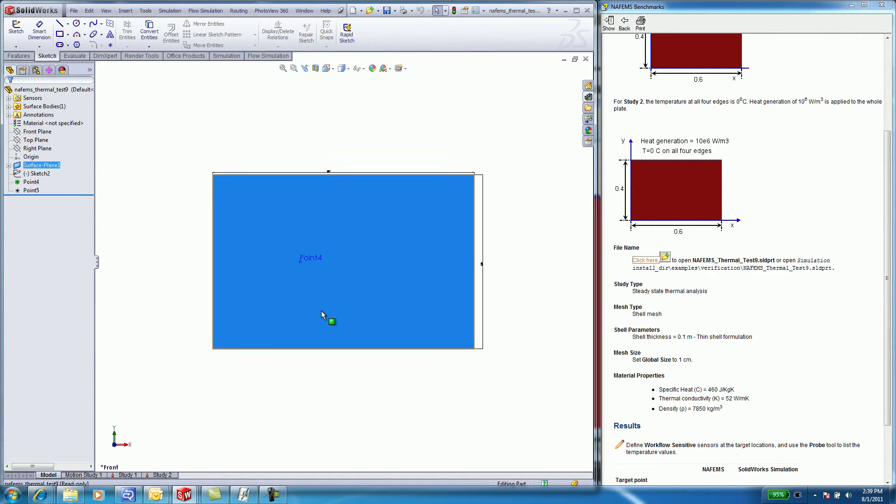
pyautogui.doubleClick(329, 173)
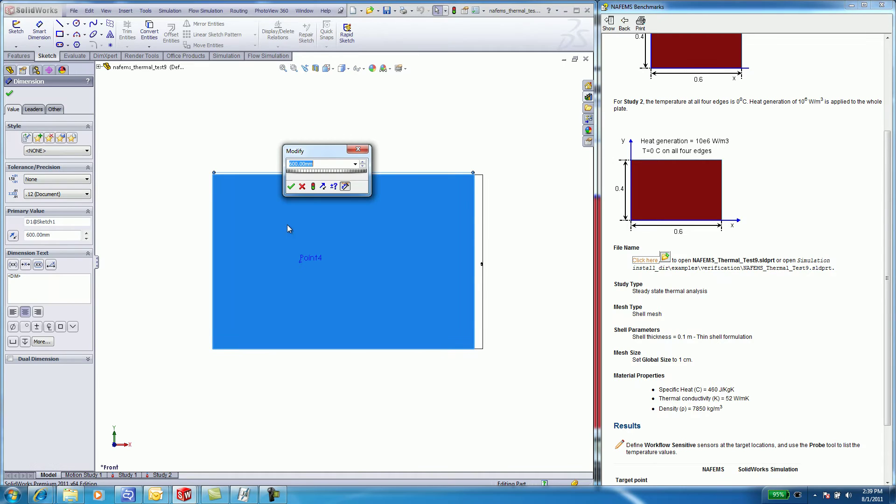
pyautogui.click(291, 187)
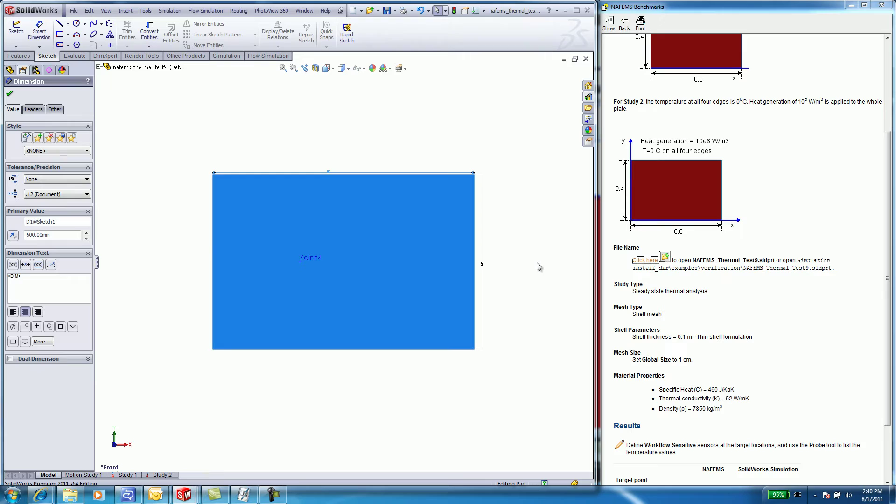
# Activate Study 1, review its Temperature-1 and Temperature-2 loads, then mesh and run it.
pyautogui.click(128, 475)
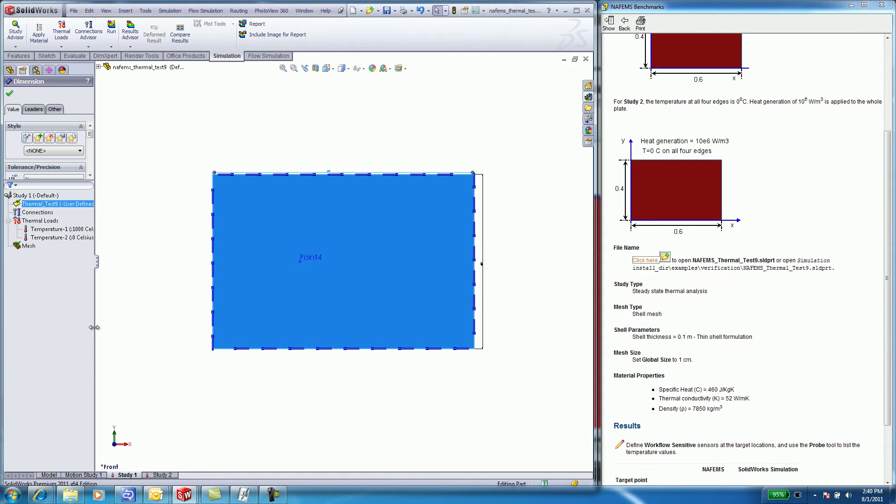
pyautogui.moveTo(98, 326); pyautogui.dragTo(135, 326)
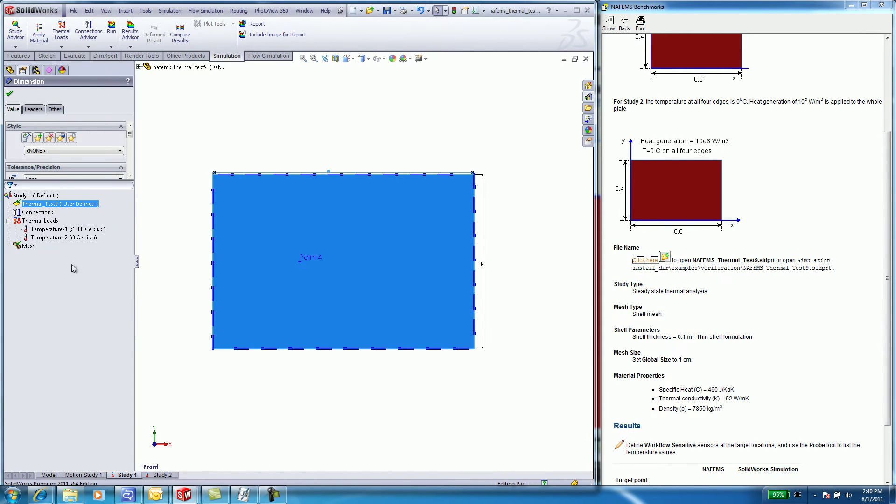
pyautogui.click(70, 229)
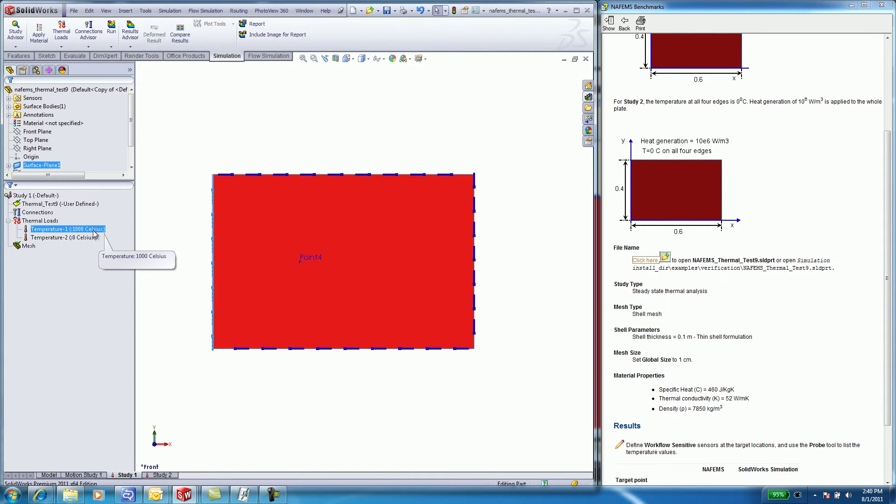
pyautogui.keyDown('ctrl'); pyautogui.click(51, 240); pyautogui.keyUp('ctrl')
pyautogui.click(51, 240)
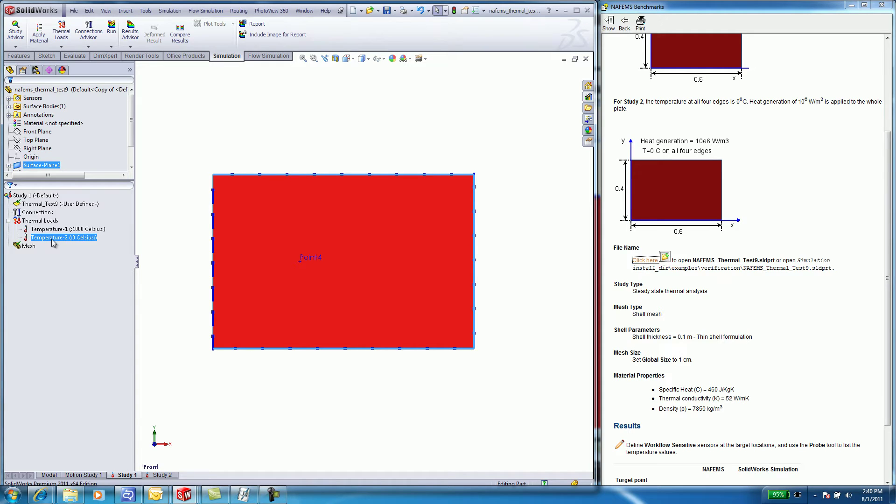
pyautogui.rightClick(30, 246)
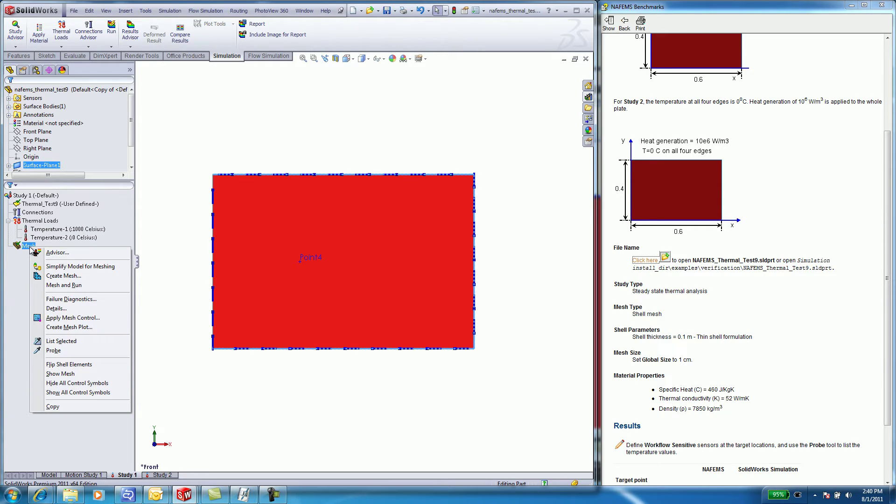
pyautogui.click(64, 285)
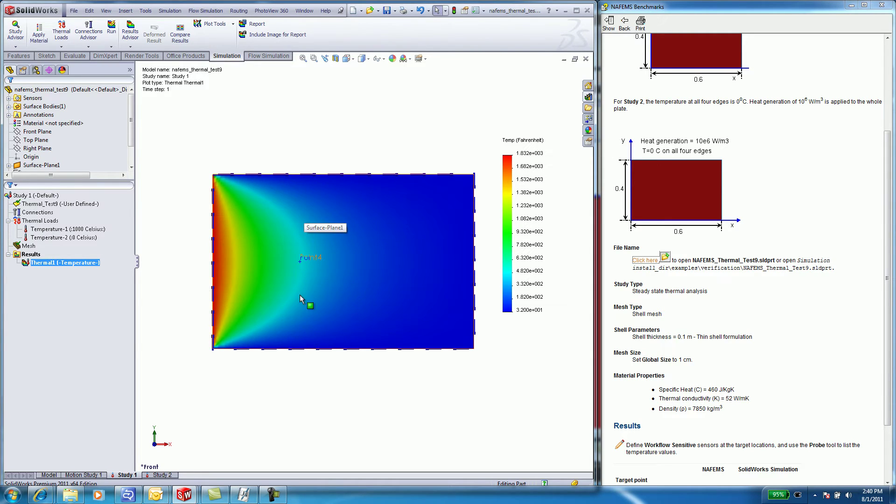
# Change the Thermal1 plot units from Fahrenheit to Celsius, then reopen and close its definition.
pyautogui.doubleClick(54, 264)
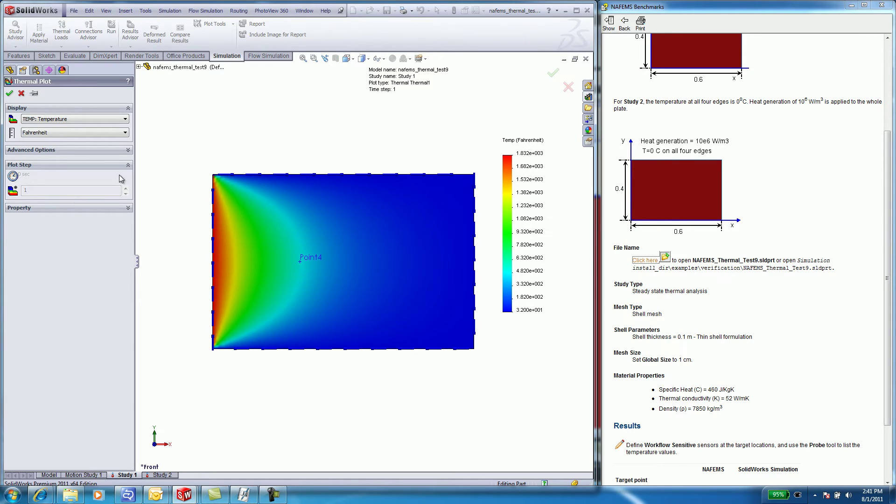
pyautogui.click(124, 133)
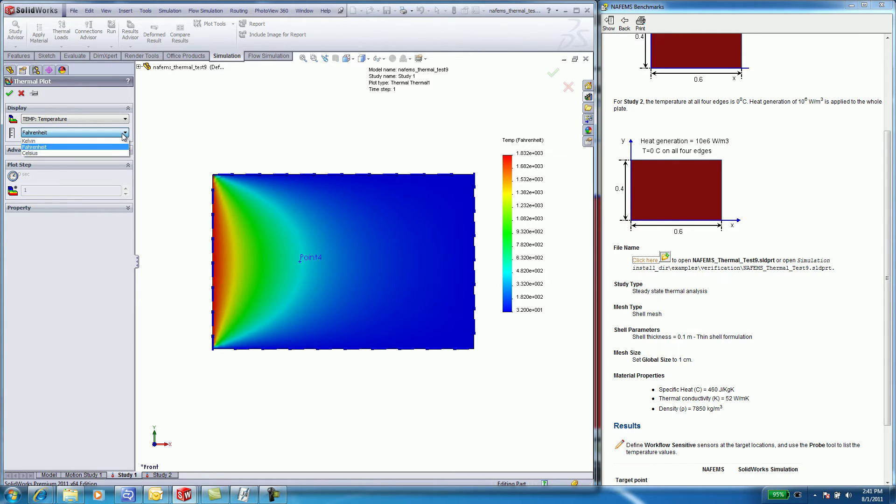
pyautogui.click(99, 153)
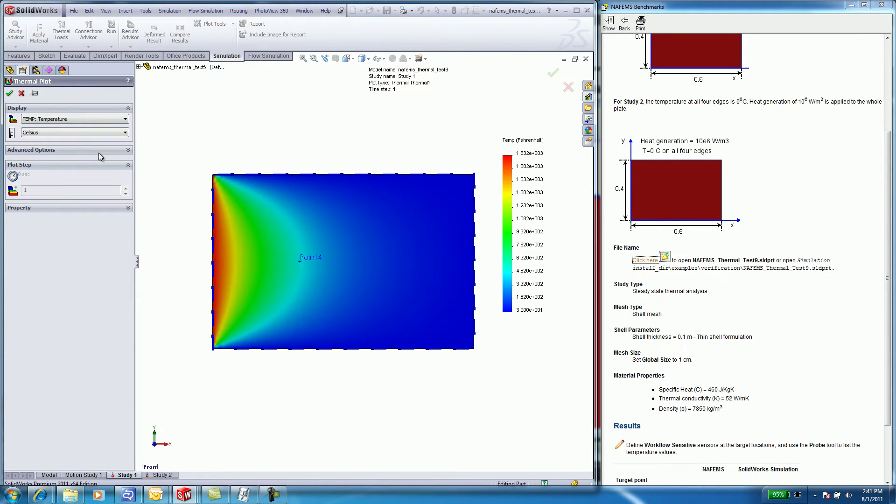
pyautogui.click(9, 94)
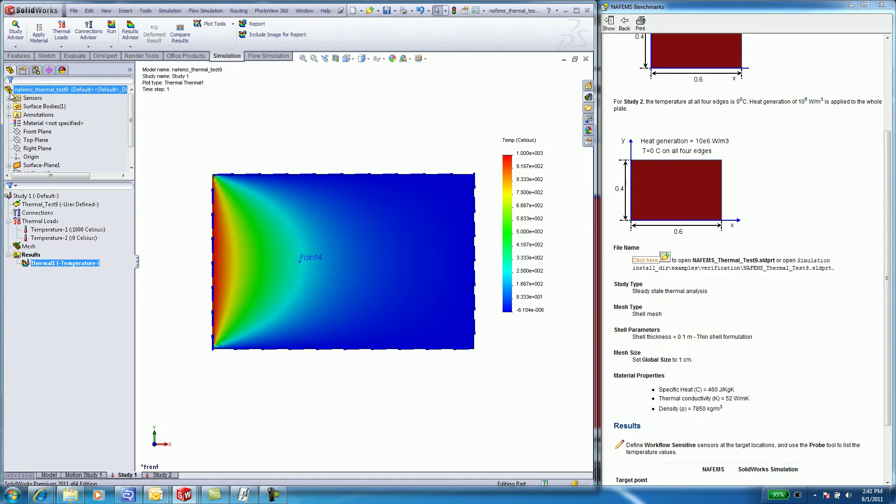
pyautogui.doubleClick(41, 265)
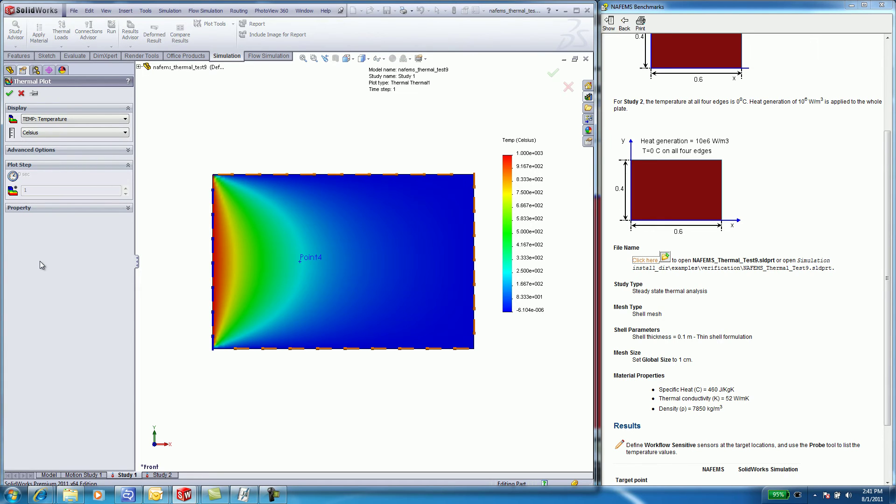
pyautogui.click(10, 93)
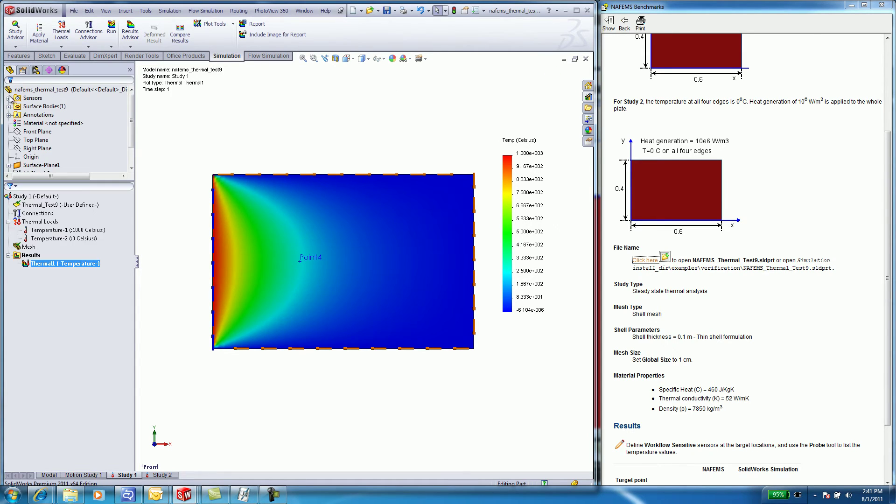
# Probe Thermal1 at sensor Workflow Sensitive1, reading 260.5 °C at node 610.
pyautogui.rightClick(50, 265)
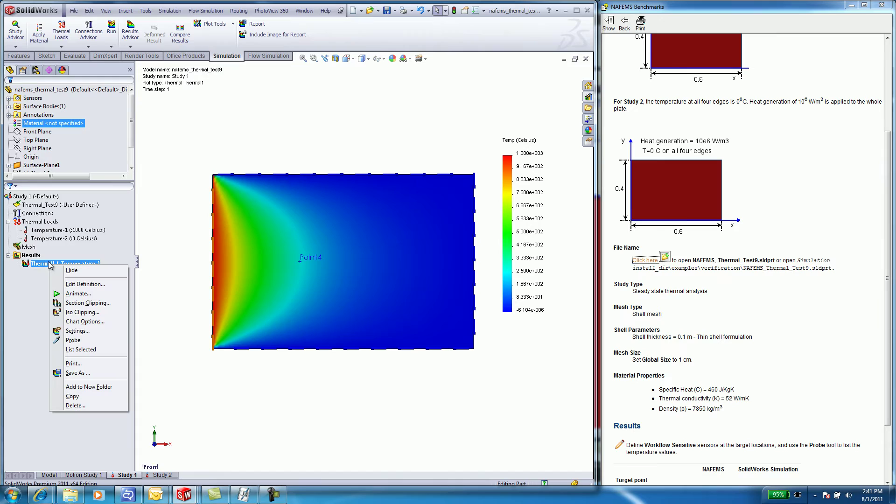
pyautogui.click(70, 340)
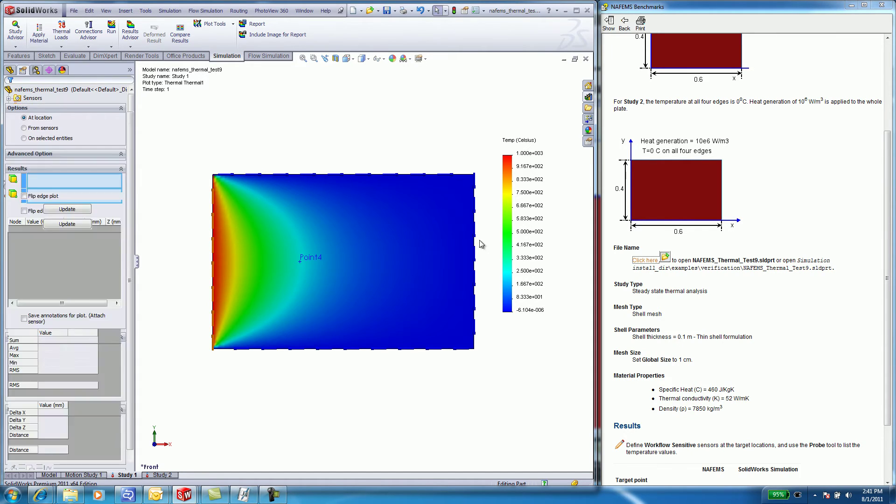
pyautogui.click(376, 259)
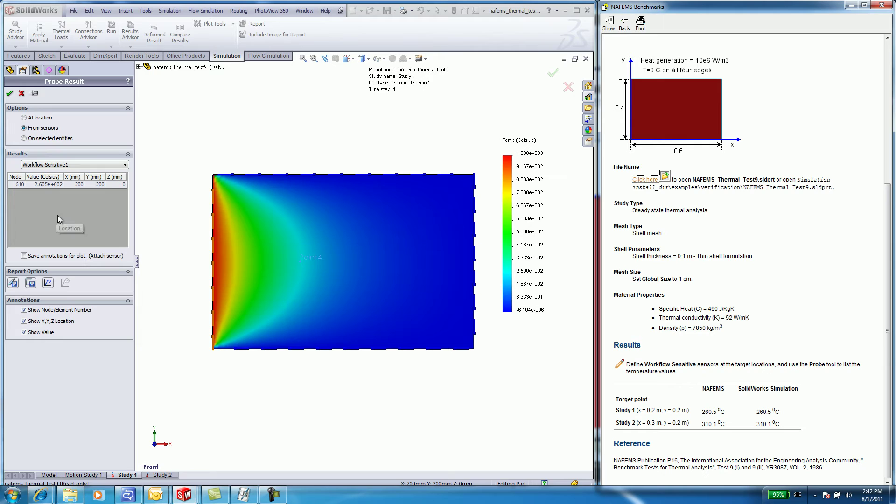
pyautogui.click(9, 93)
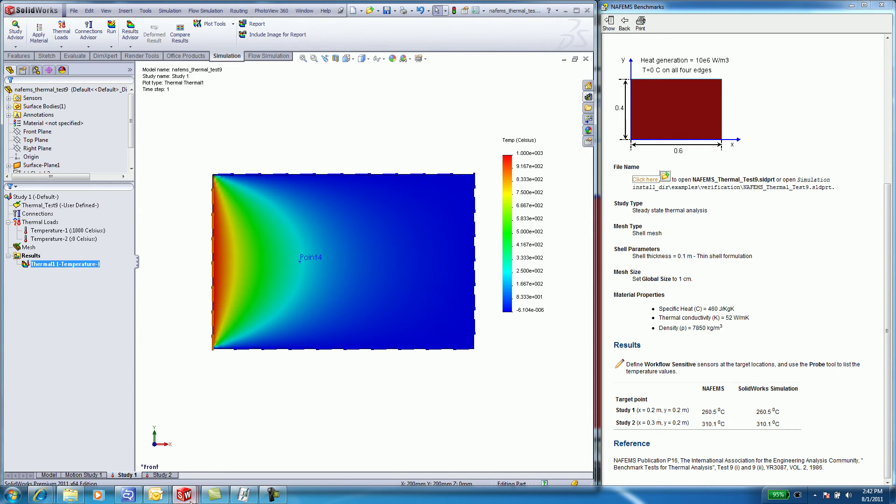
# Make Study 2 active, with its 0 °C Temperature-1 and 24000 W Heat Power-1 loads.
pyautogui.doubleClick(162, 475)
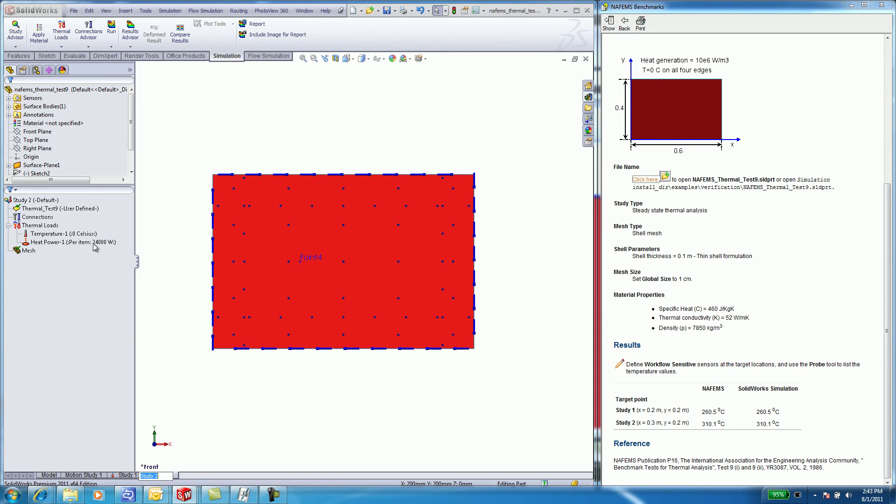
# Mesh and run Study 2, then show its Thermal1 plot in Celsius, peaking at 310.1 °C.
pyautogui.rightClick(26, 252)
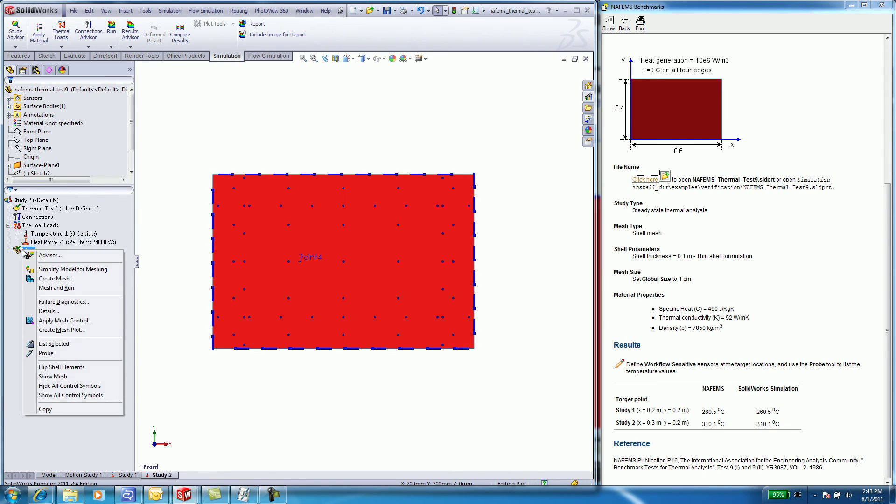
pyautogui.click(58, 288)
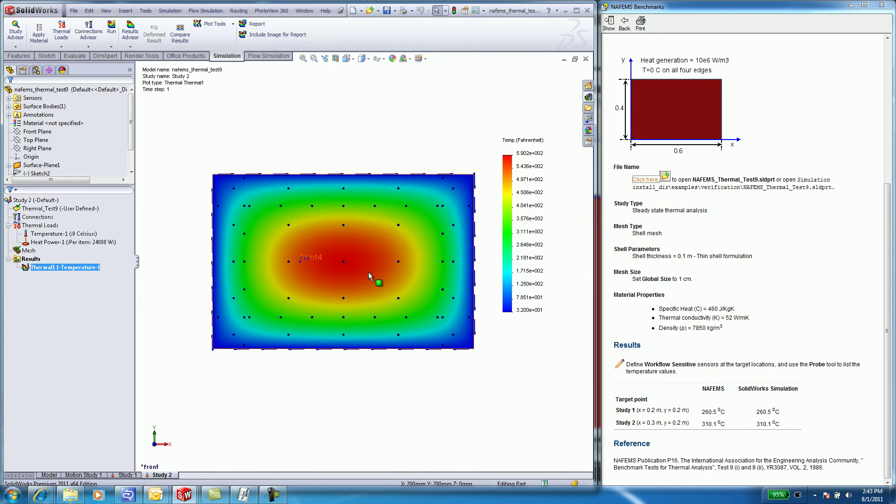
pyautogui.rightClick(77, 270)
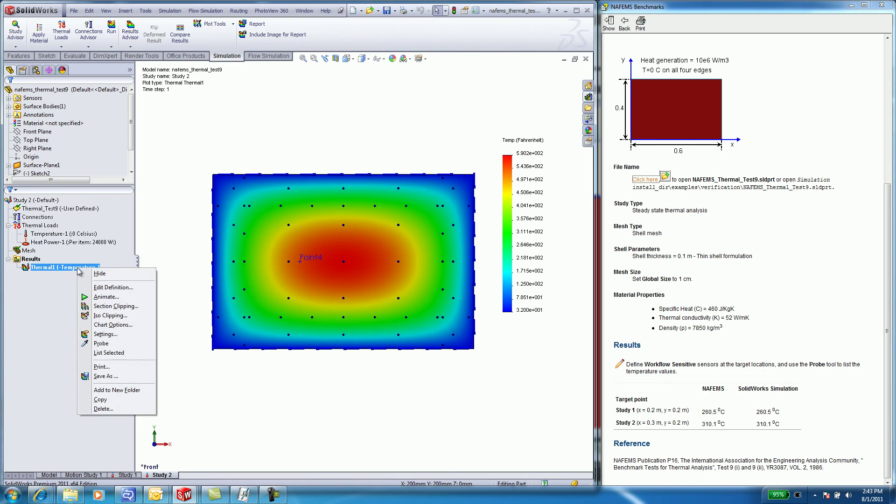
pyautogui.click(112, 287)
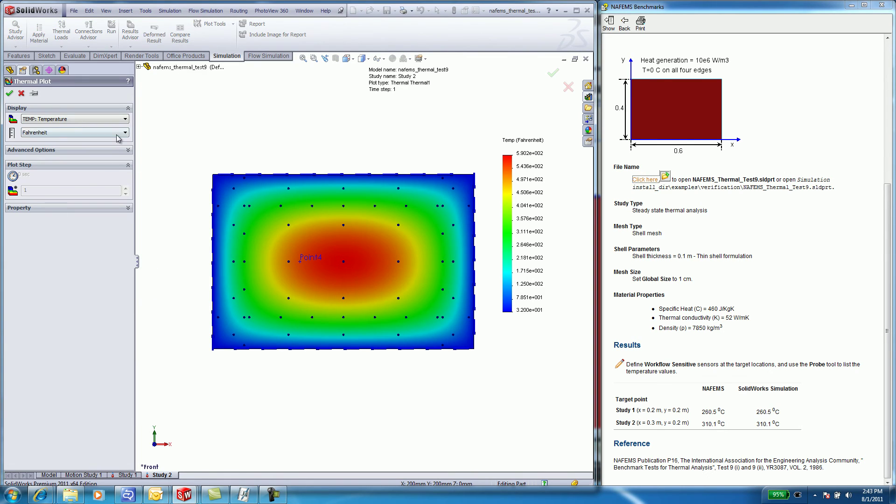
pyautogui.click(118, 134)
pyautogui.click(70, 154)
pyautogui.click(9, 93)
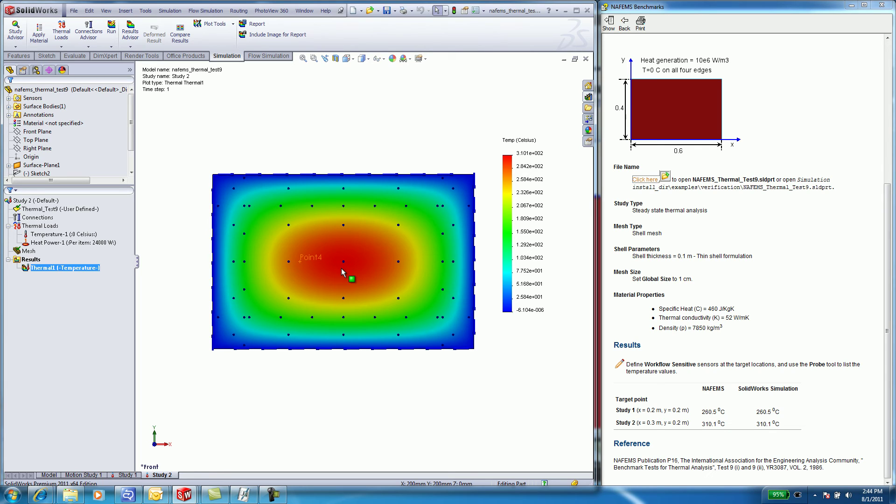
# Open the 600 mm width dimension D1@Sketch1 of Surface-Plane1, accepting the read-only warning.
pyautogui.click(341, 268)
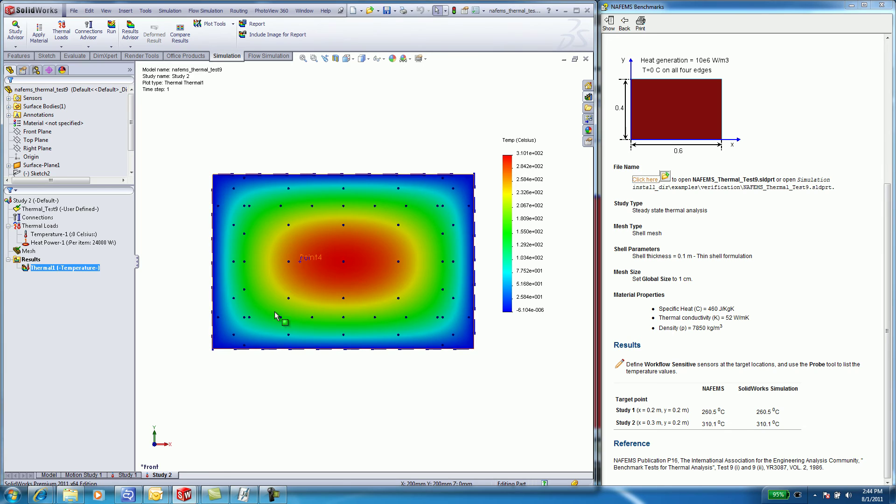
pyautogui.click(330, 173)
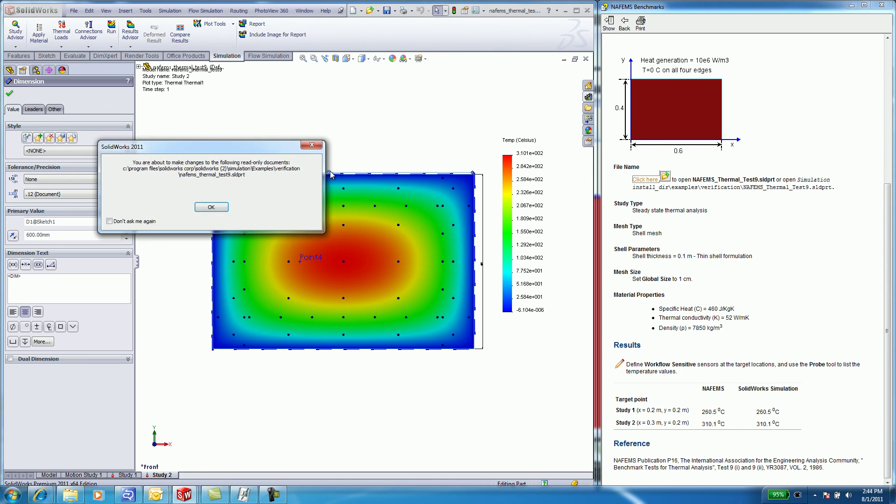
pyautogui.click(217, 208)
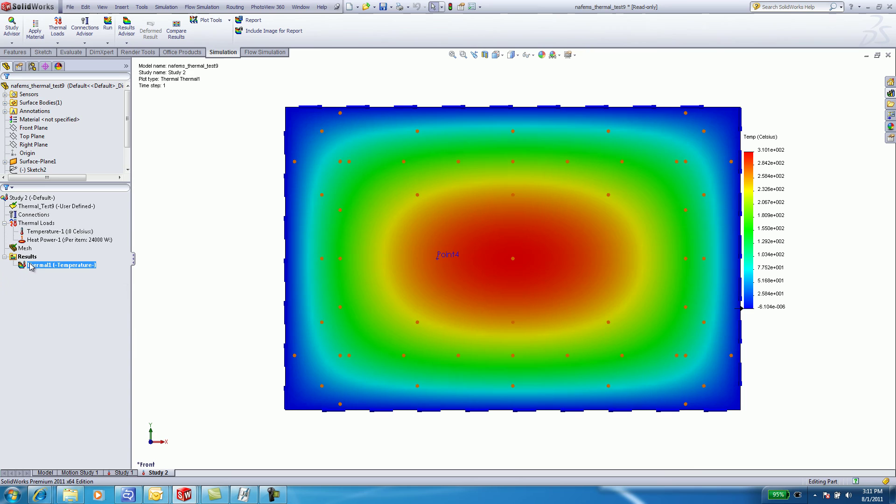
# Iso-clip the Thermal1 plot near 307 °C, leaving only the hottest central ellipse.
pyautogui.rightClick(37, 265)
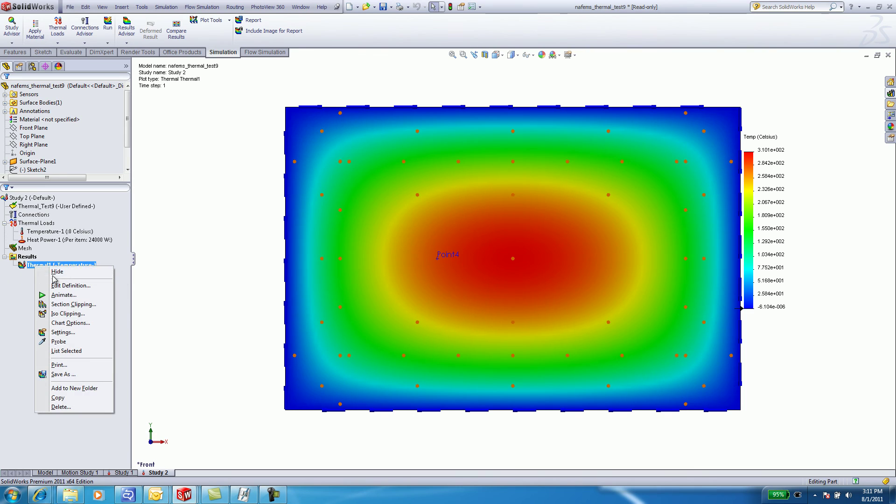
pyautogui.click(64, 314)
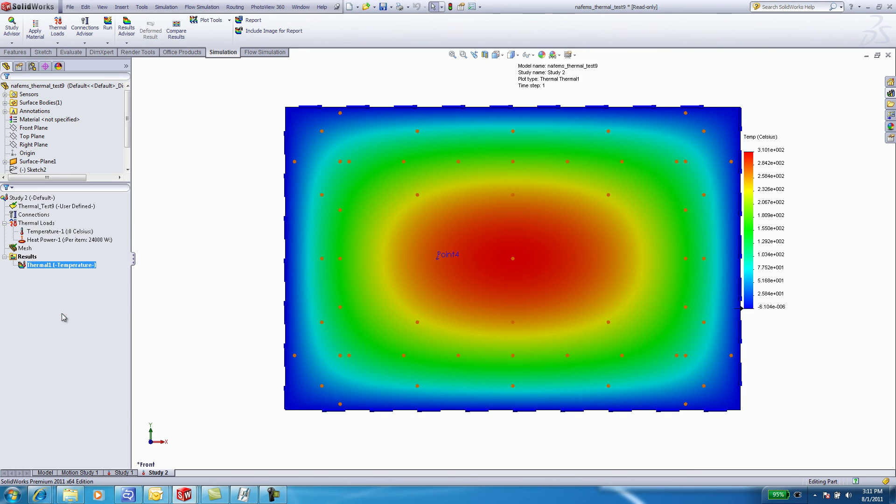
pyautogui.moveTo(21, 139); pyautogui.dragTo(56, 142)
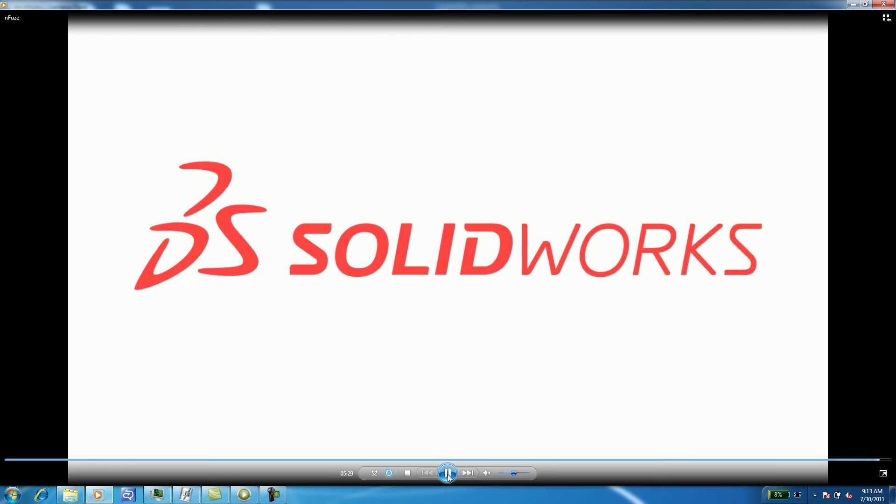